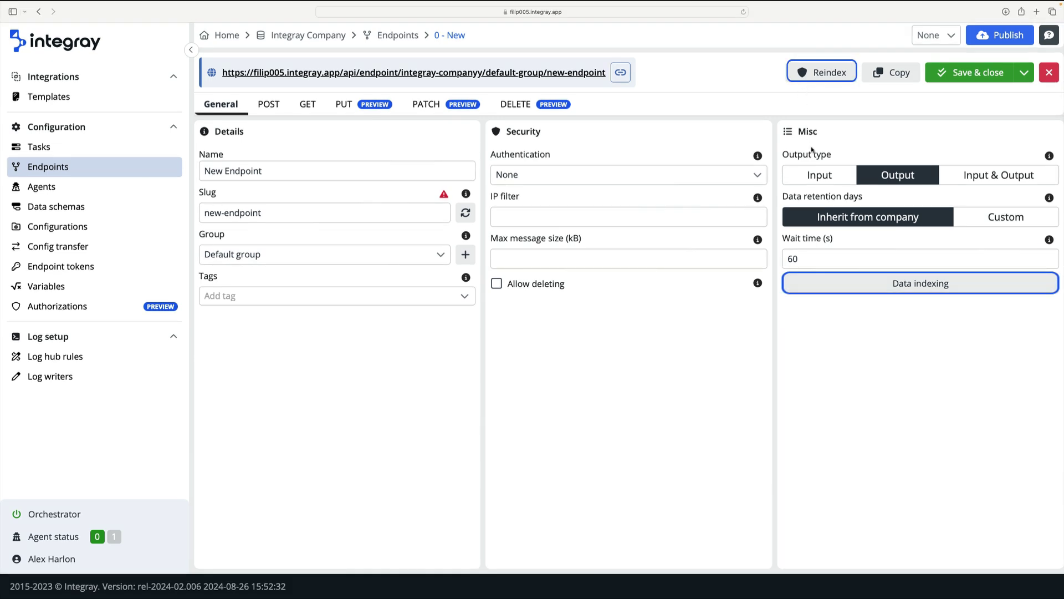
Look at the new endpoint's data indexing settings for the input and output data of each method.
left_click(850, 286)
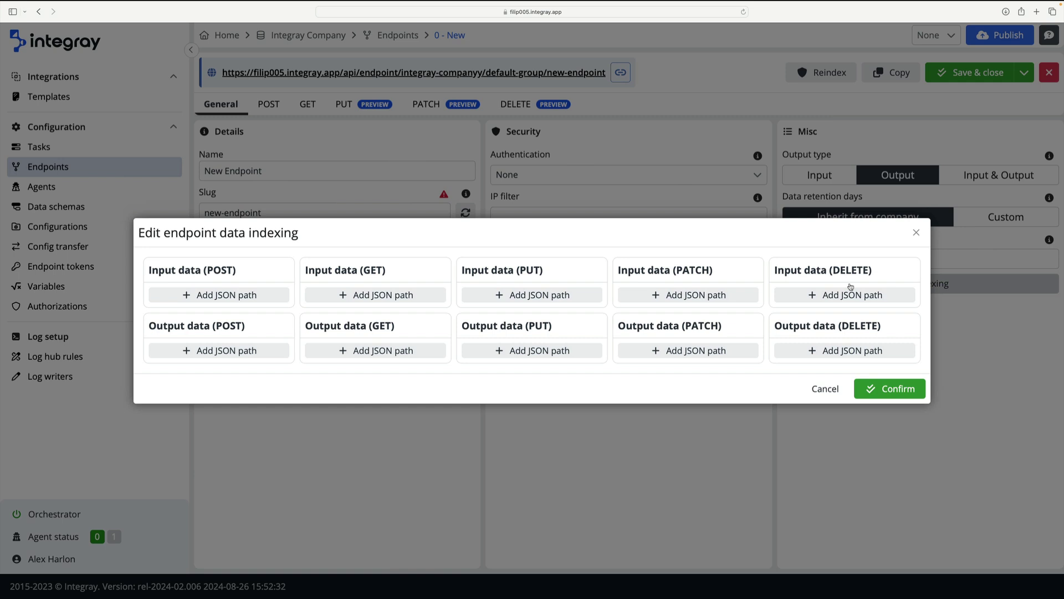
left_click(915, 233)
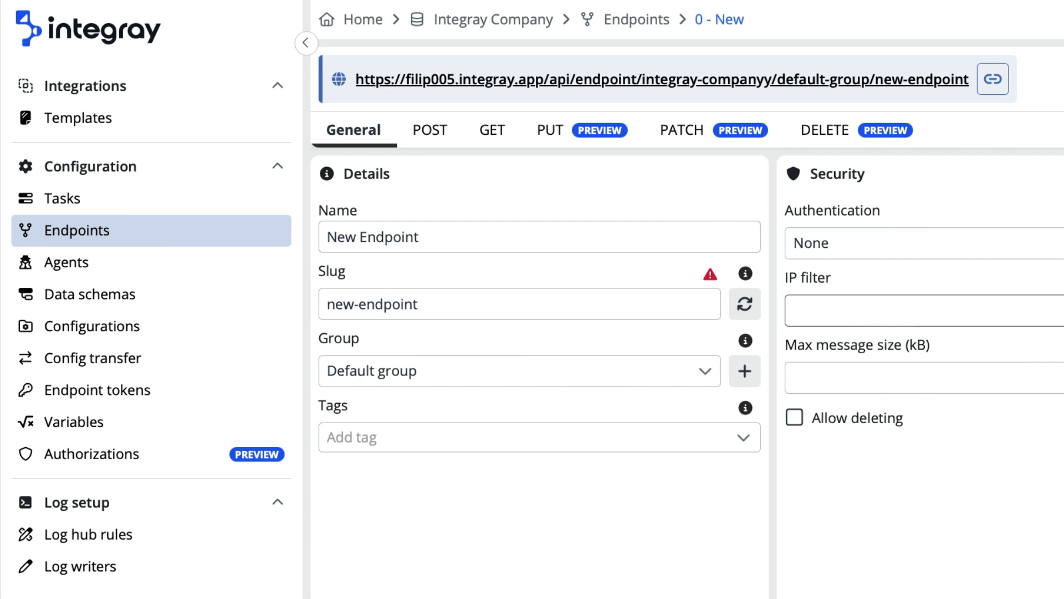
Name the endpoint "Integray - Get Users ID" and generate its slug from the name.
key("ctrl+a")
type("Integray - Get Users ID")
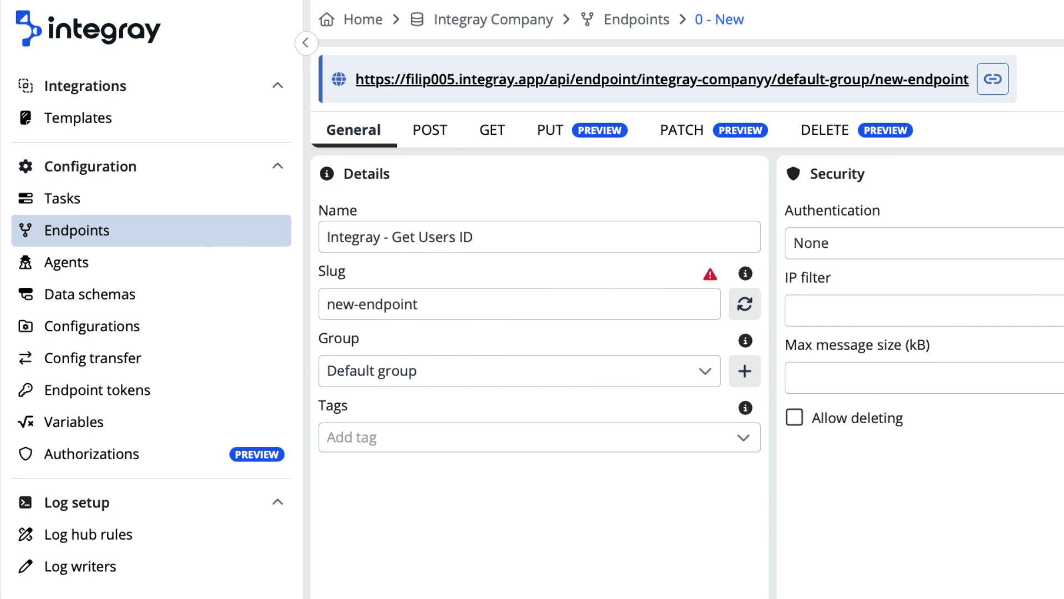
left_click(743, 306)
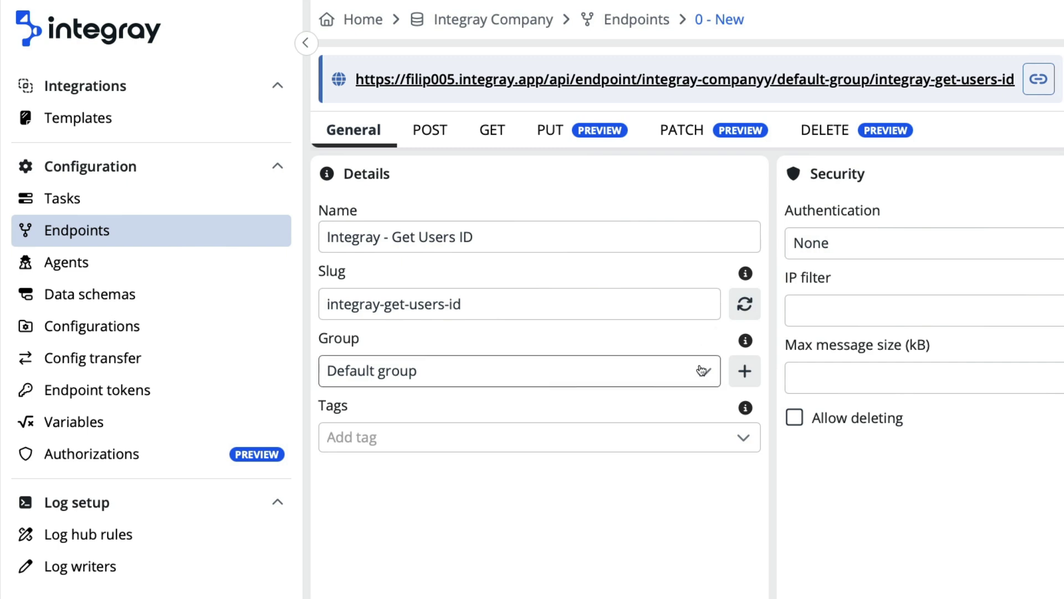
Add a new endpoint group named "integray" with a generated slug.
left_click(744, 371)
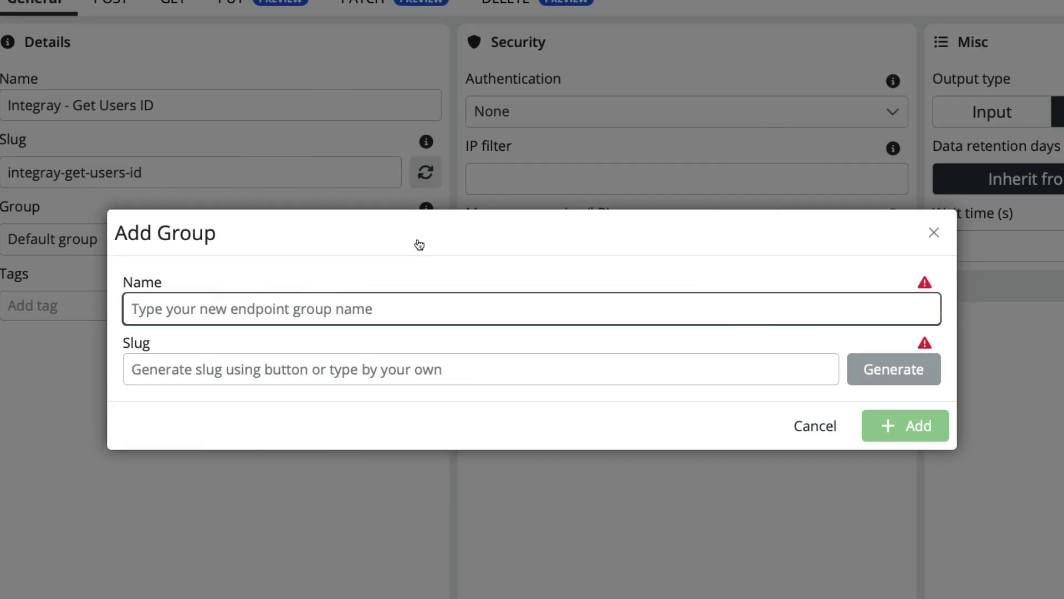
type("in")
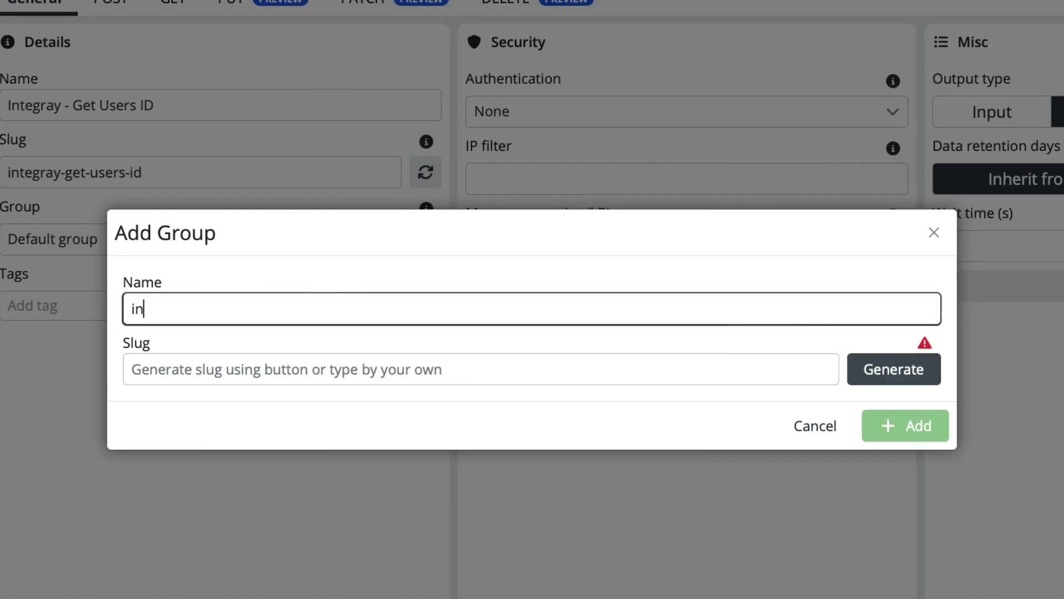
type("tegray")
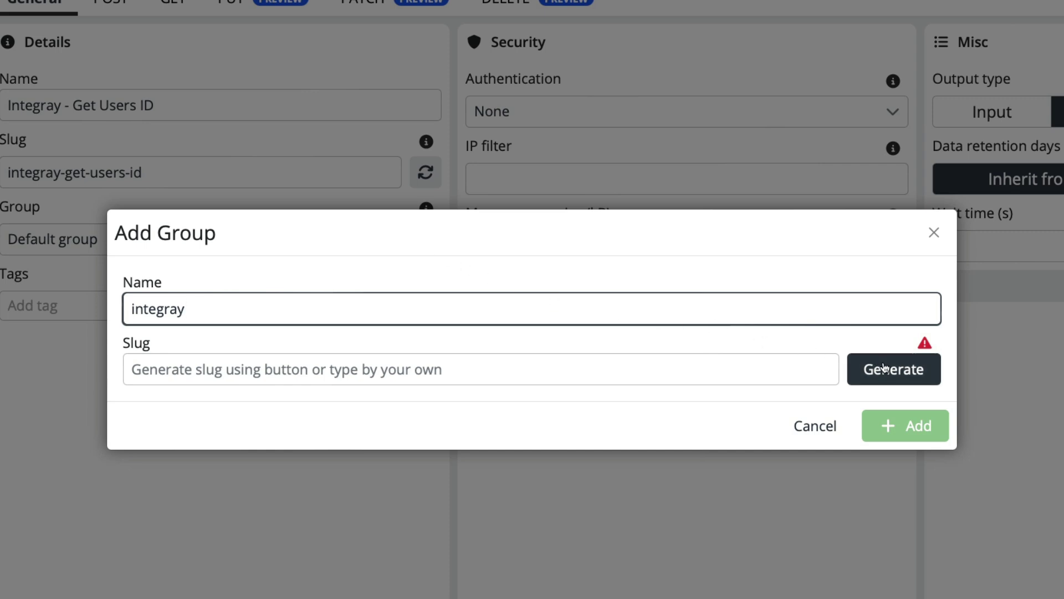
left_click(874, 368)
left_click(890, 414)
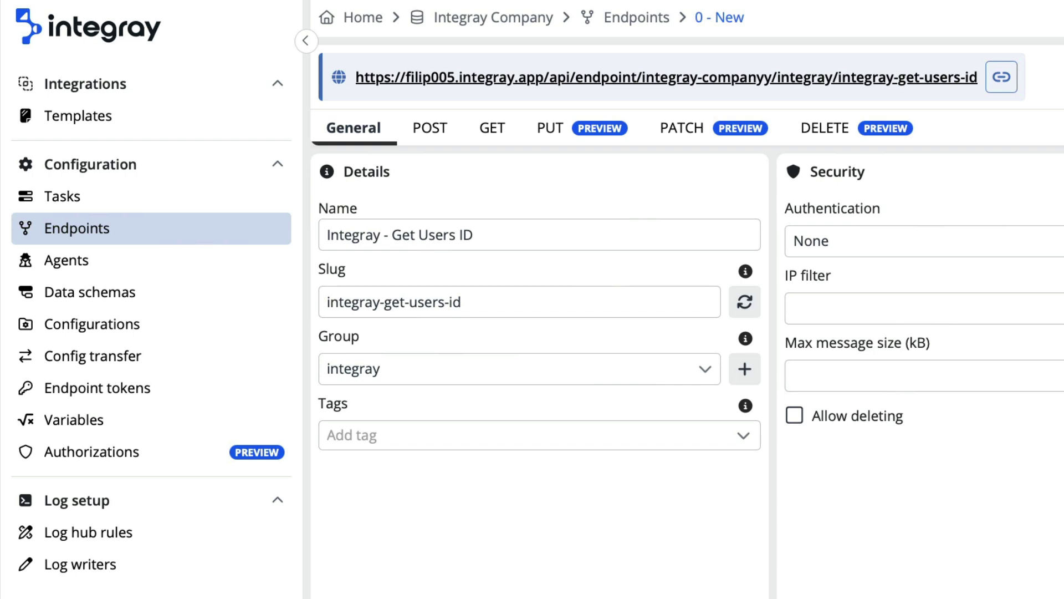
Assign the #integray tag to the endpoint.
left_click(746, 434)
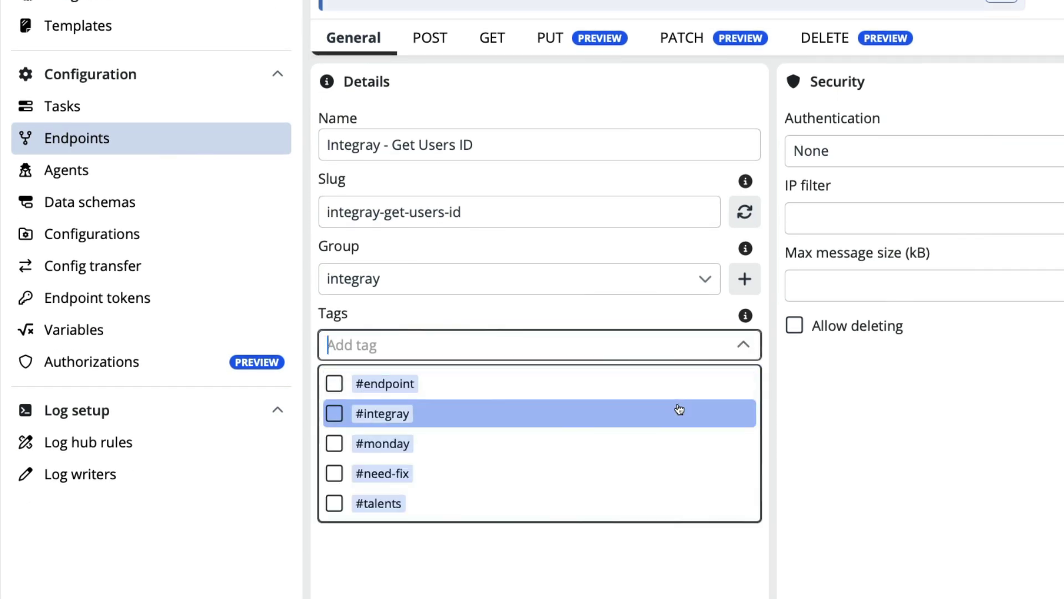
left_click(677, 410)
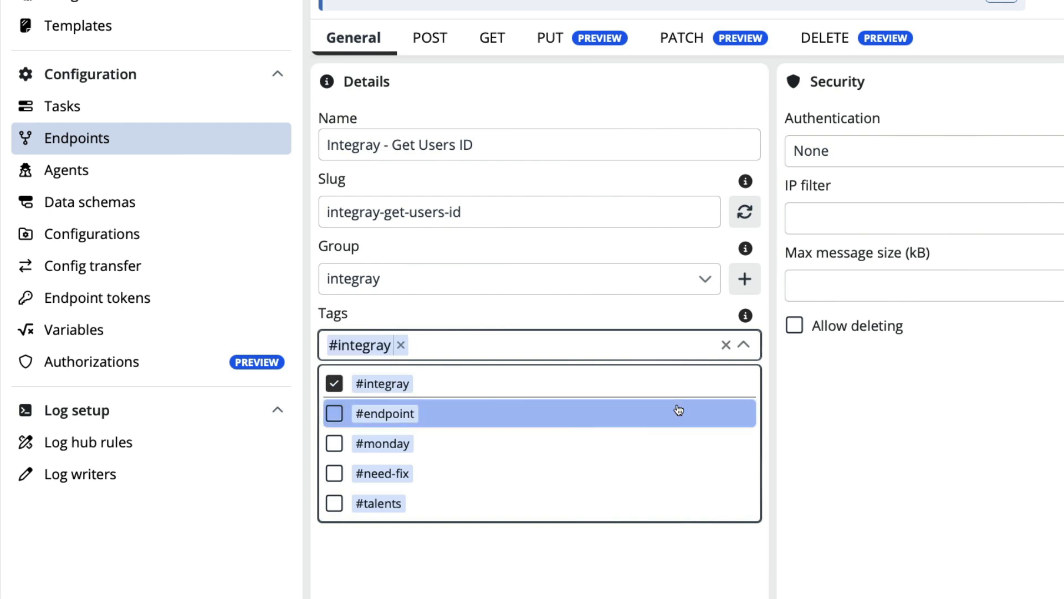
left_click(830, 414)
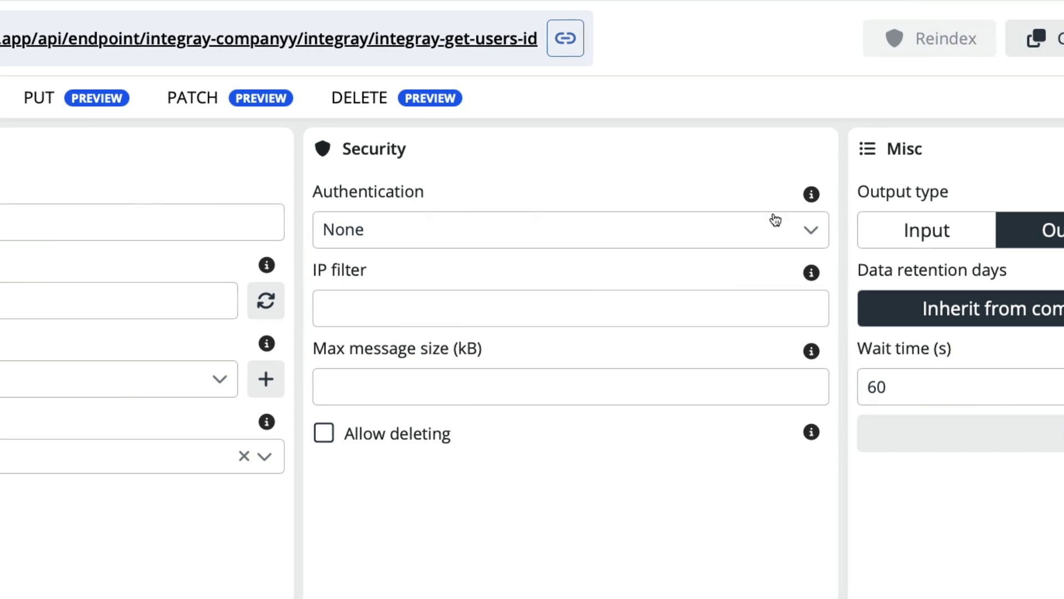
Set the endpoint's authentication to Token and check the primary and secondary tokens offered for each method.
left_click(788, 232)
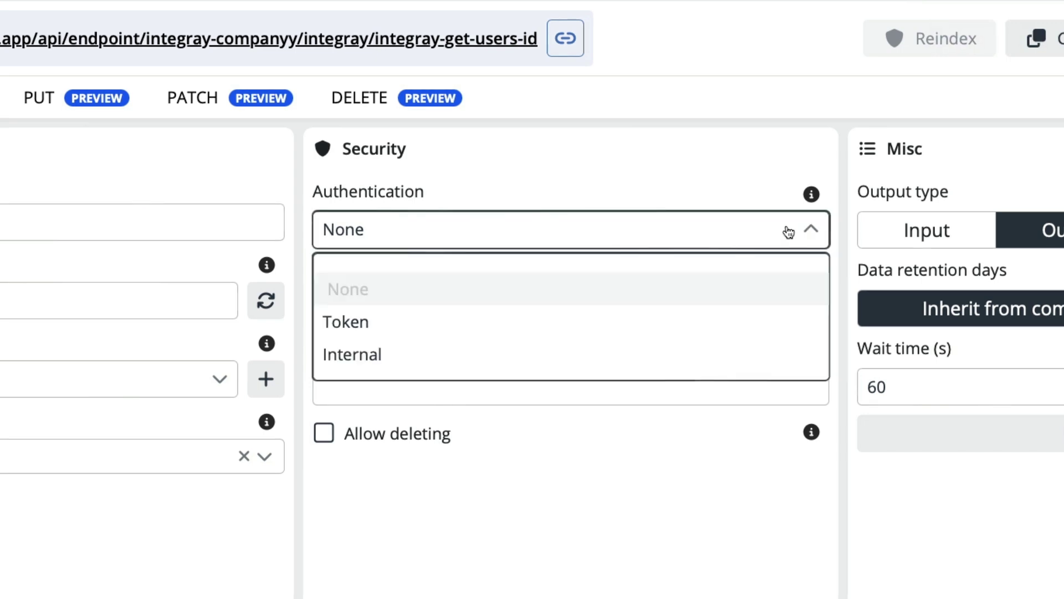
left_click(764, 314)
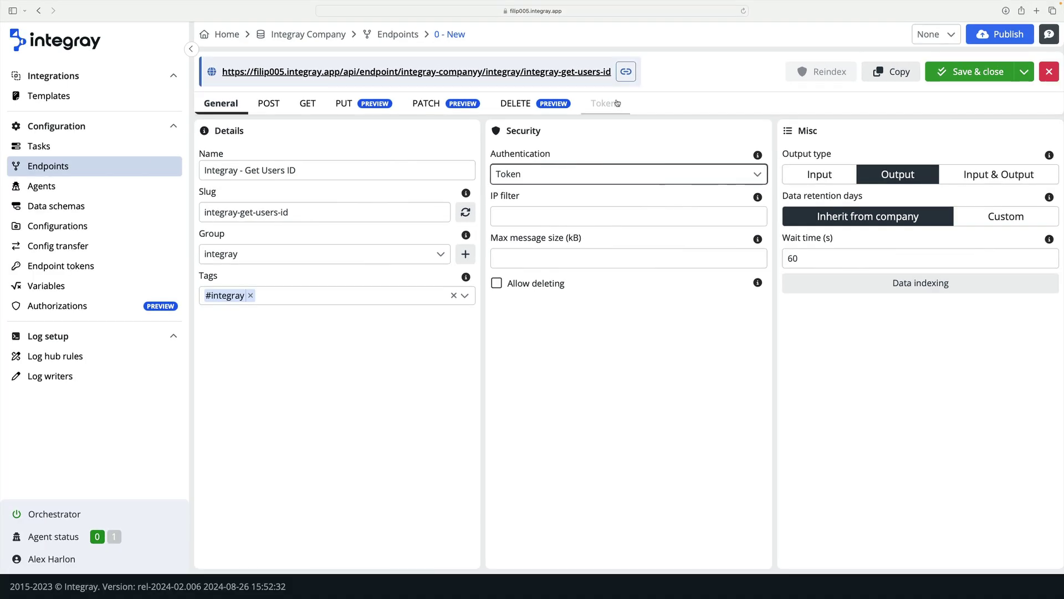
left_click(553, 98)
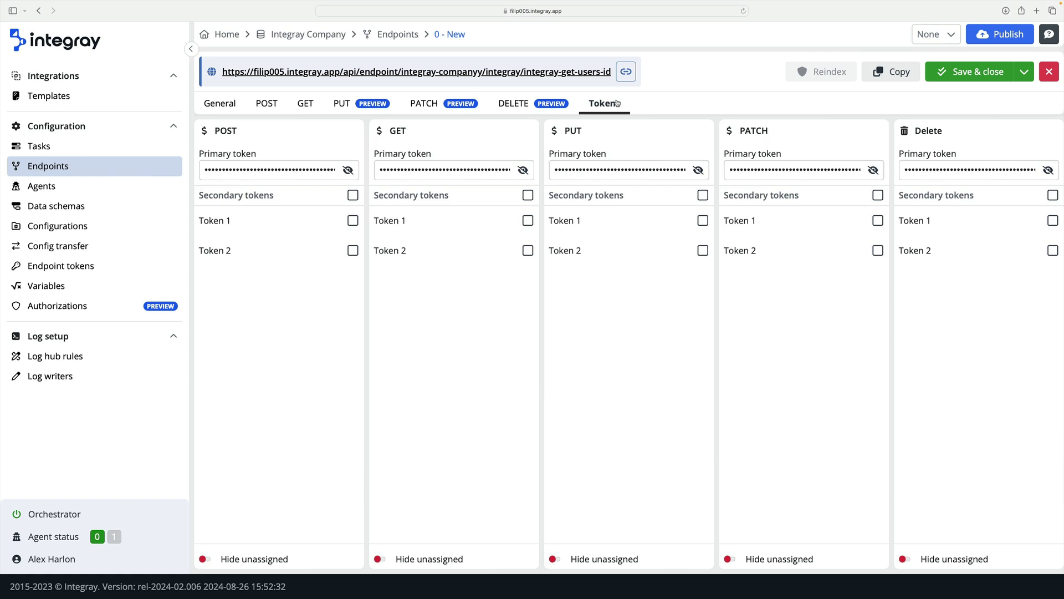
left_click(238, 111)
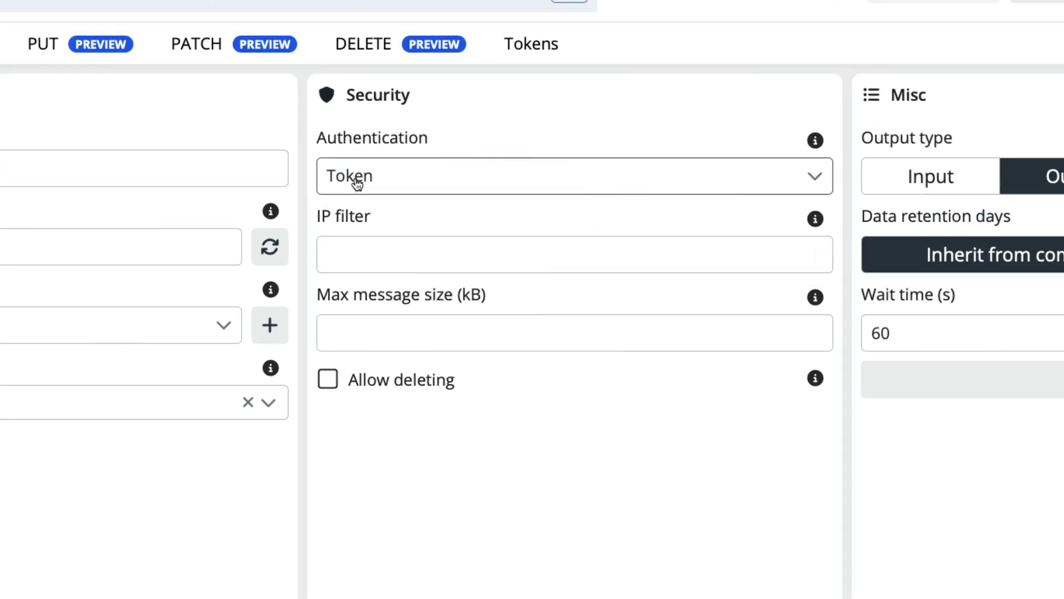
left_click(356, 183)
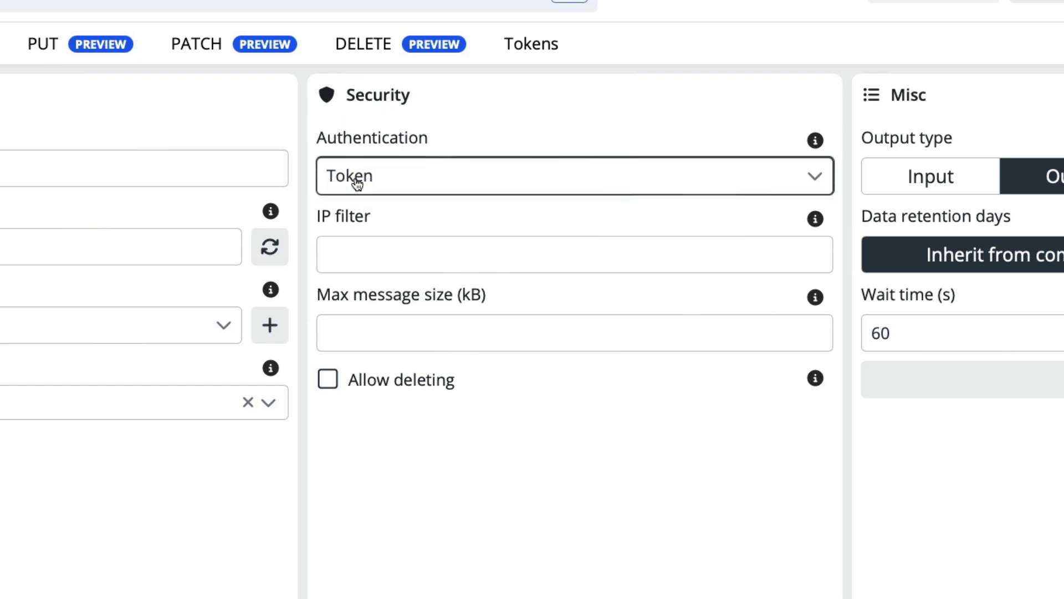
left_click(357, 299)
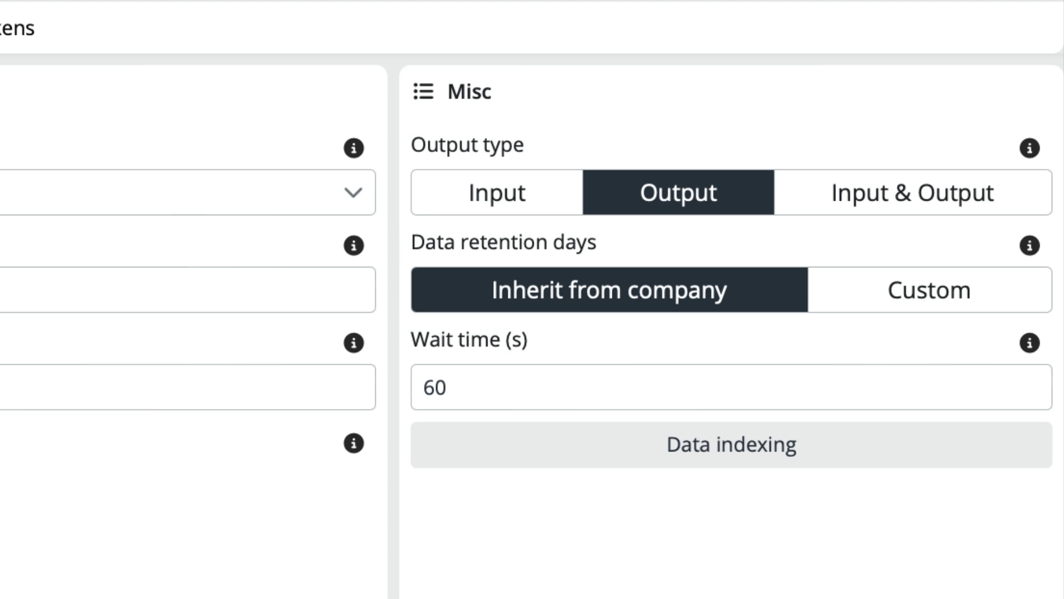
Set the endpoint's output type to Input & Output.
left_click(534, 185)
left_click(726, 196)
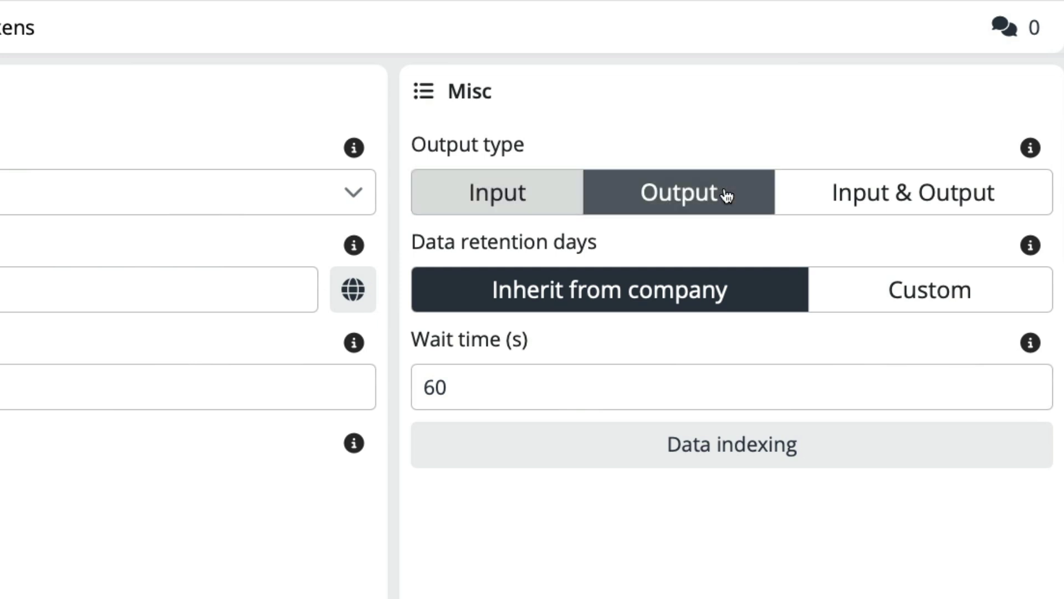
left_click(1009, 205)
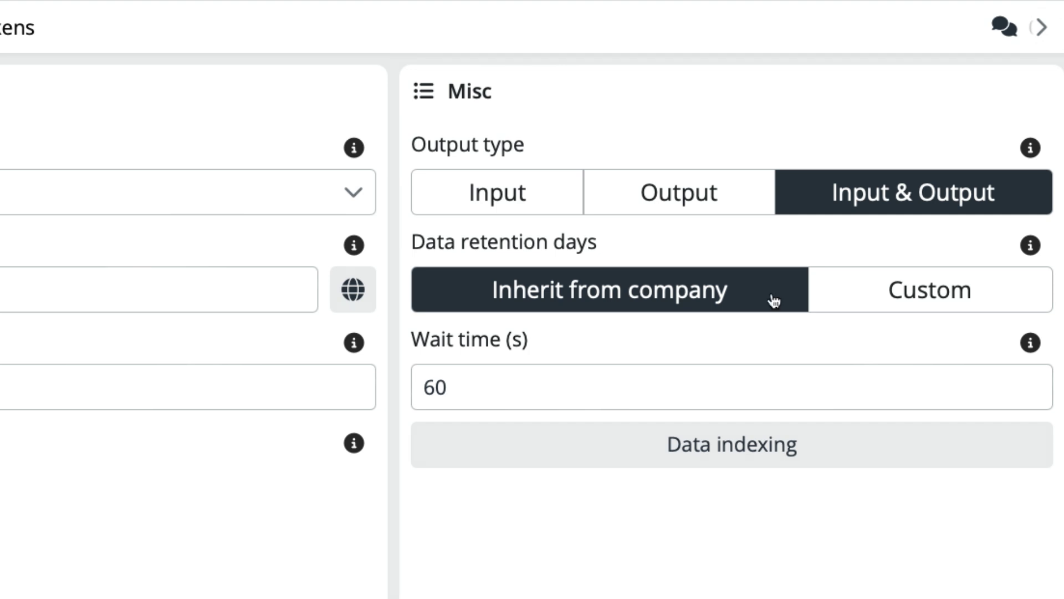
Try a custom data retention of 2 days and return the setting to Inherit from company.
left_click(875, 303)
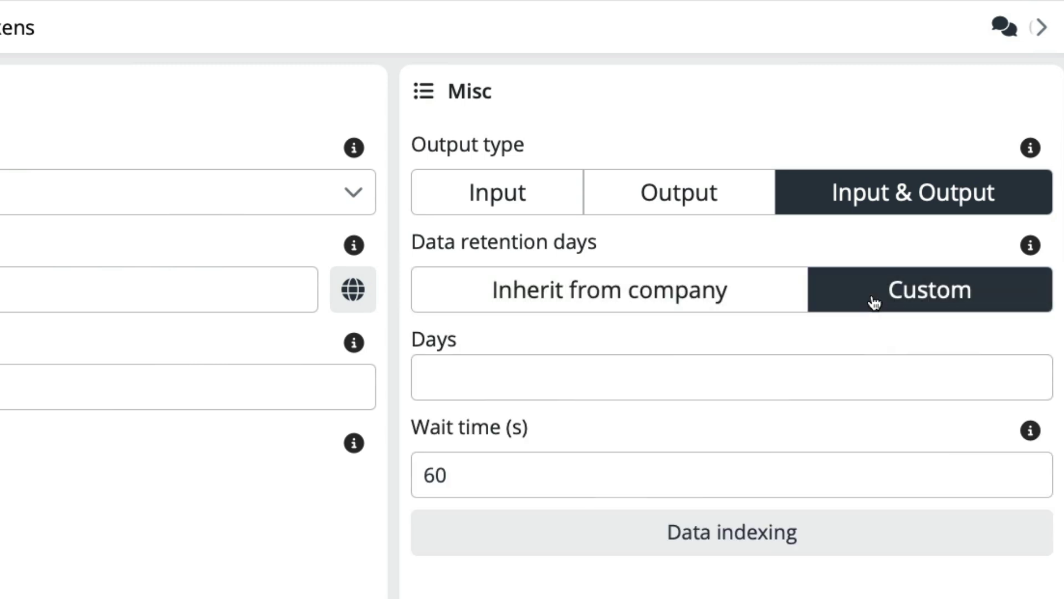
left_click(804, 376)
type("2")
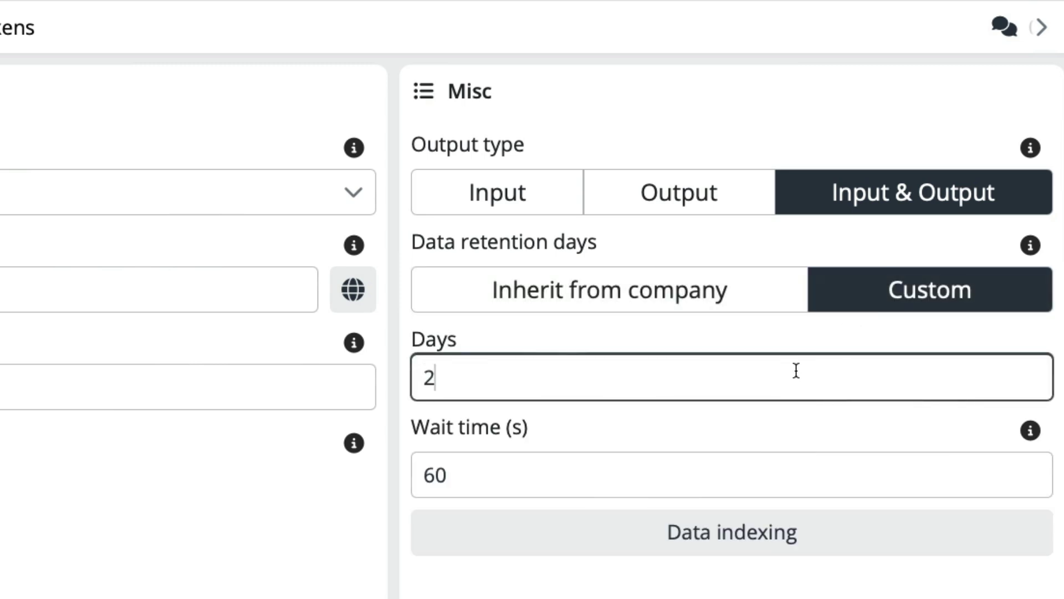
left_click(756, 311)
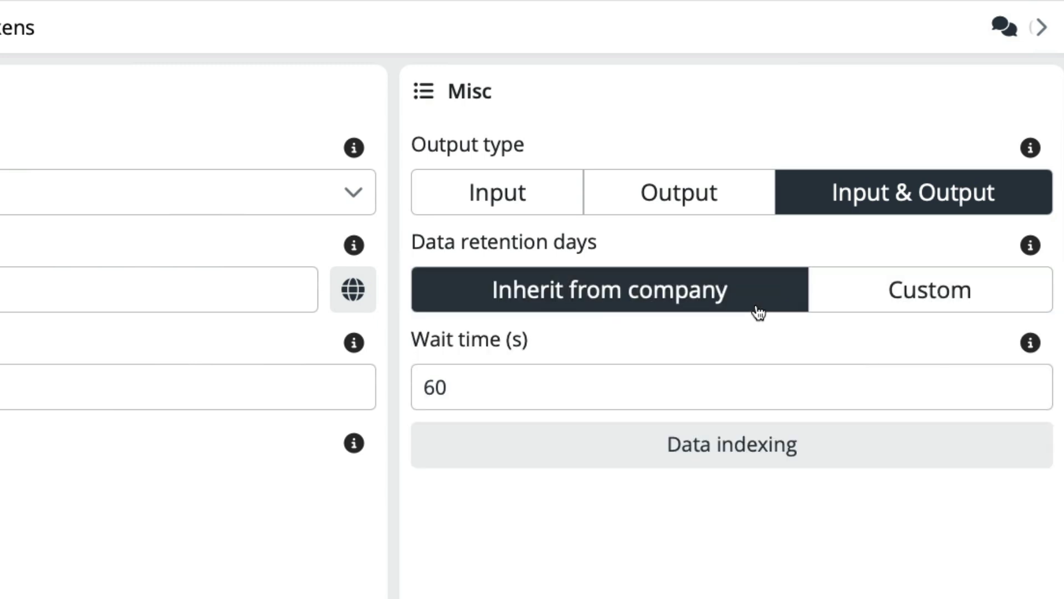
Hide the unassigned secondary tokens for the endpoint's POST, GET and PUT methods.
left_click(732, 387)
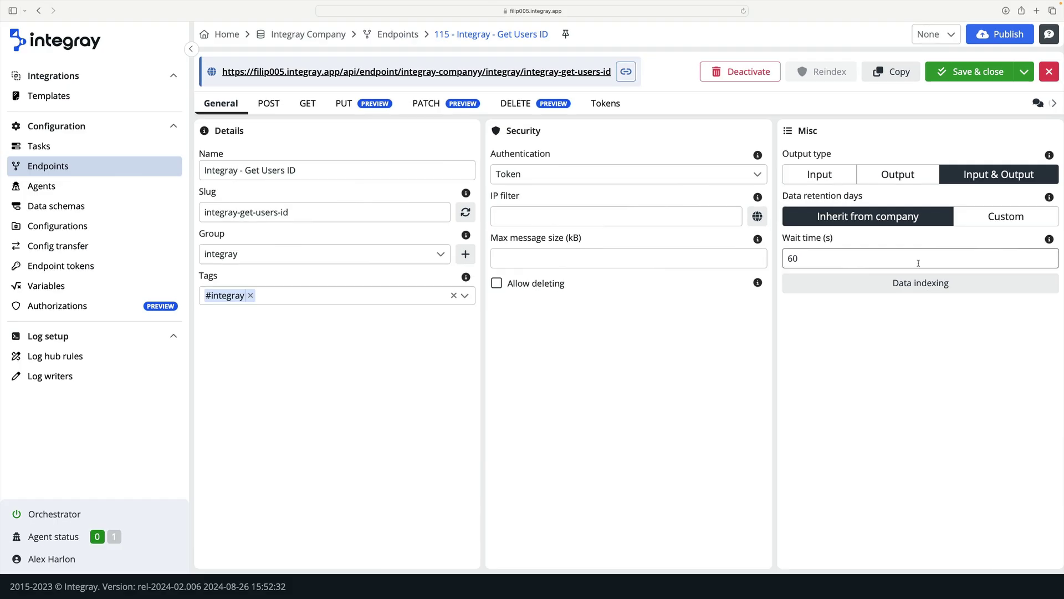
left_click(597, 108)
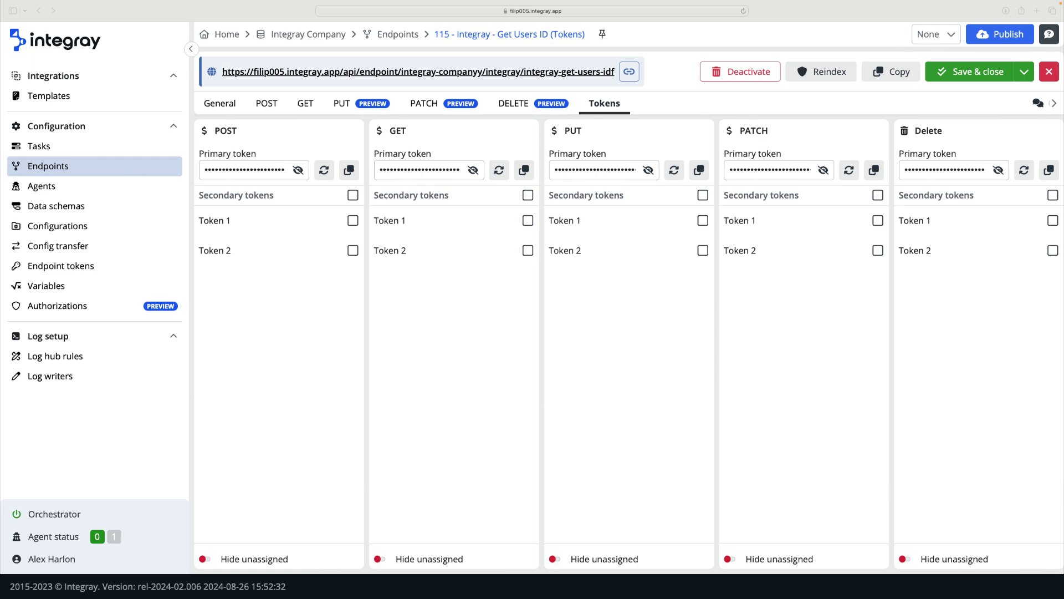
left_click(239, 560)
left_click(380, 560)
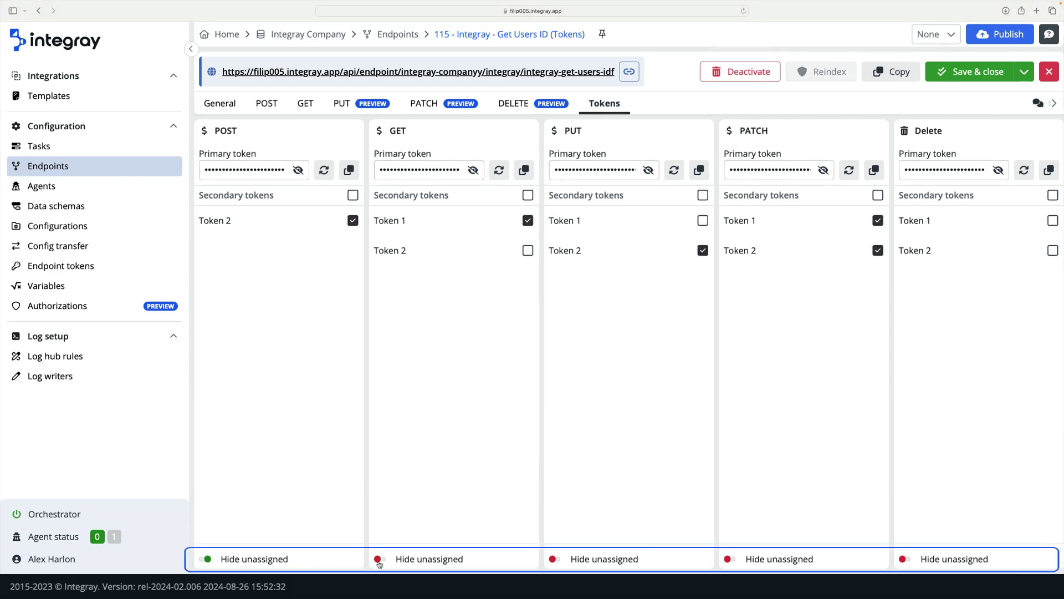
left_click(551, 559)
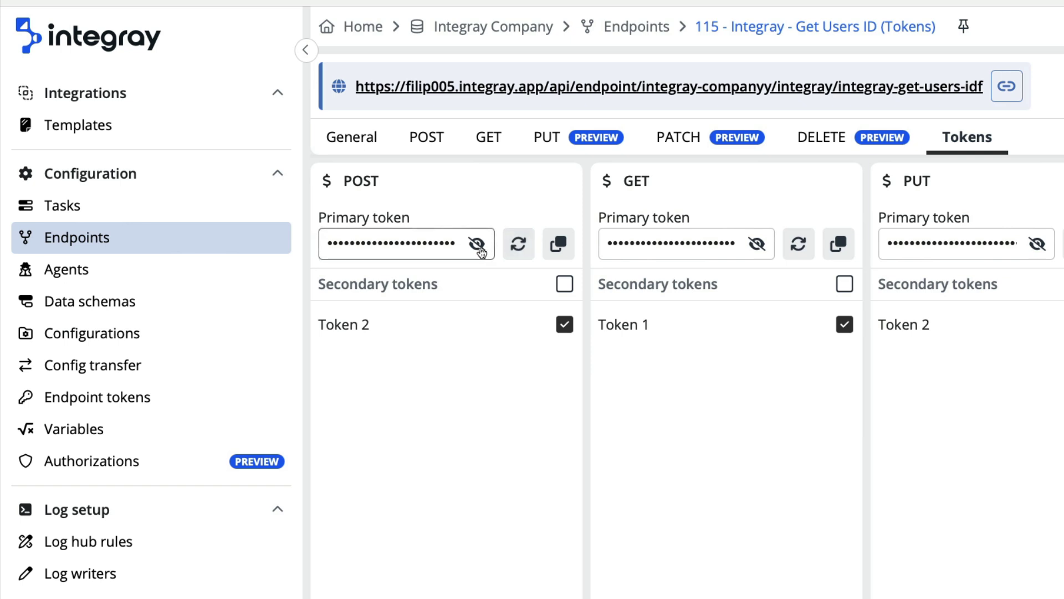
Reveal the POST primary token, regenerate it three times, and copy it before masking it again.
left_click(478, 245)
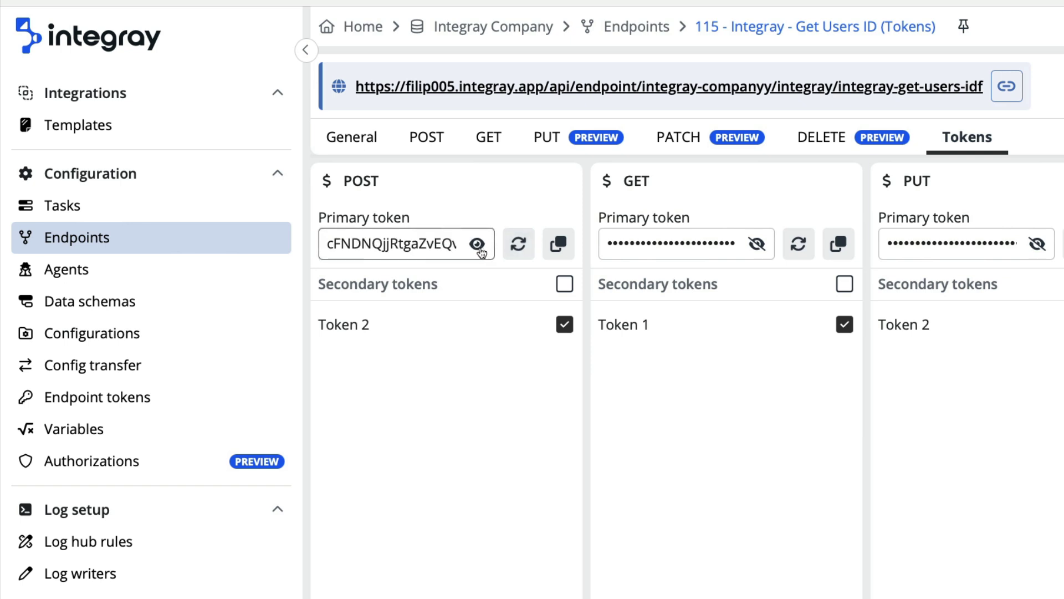
left_click(521, 252)
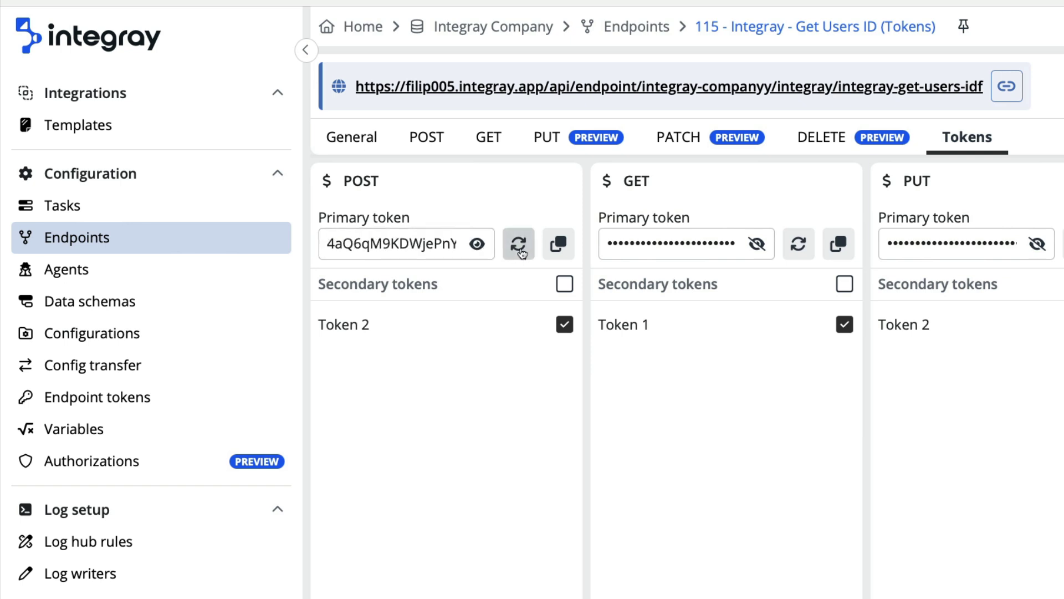
left_click(521, 252)
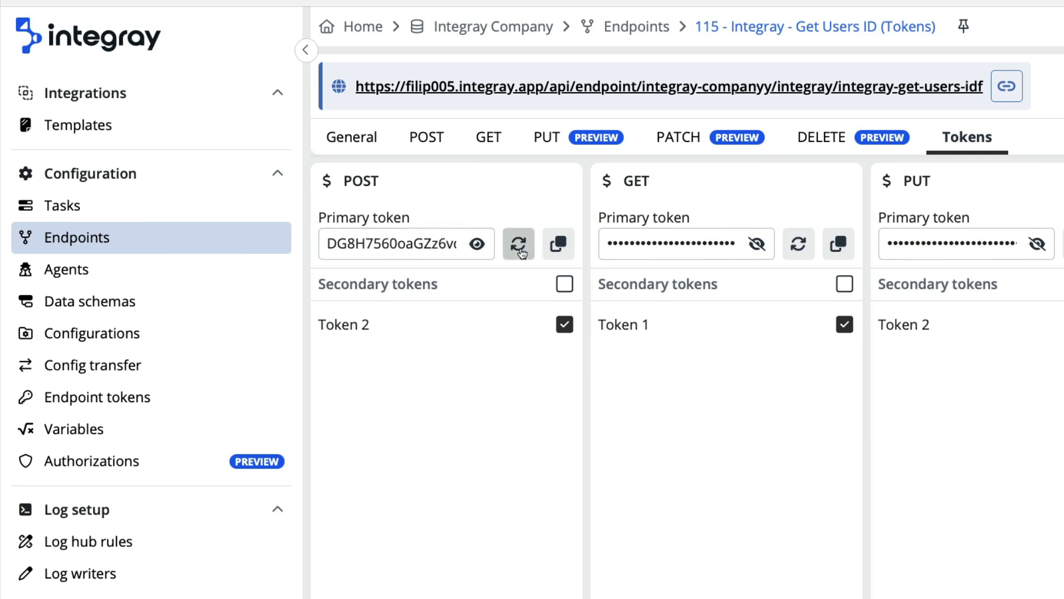
left_click(521, 252)
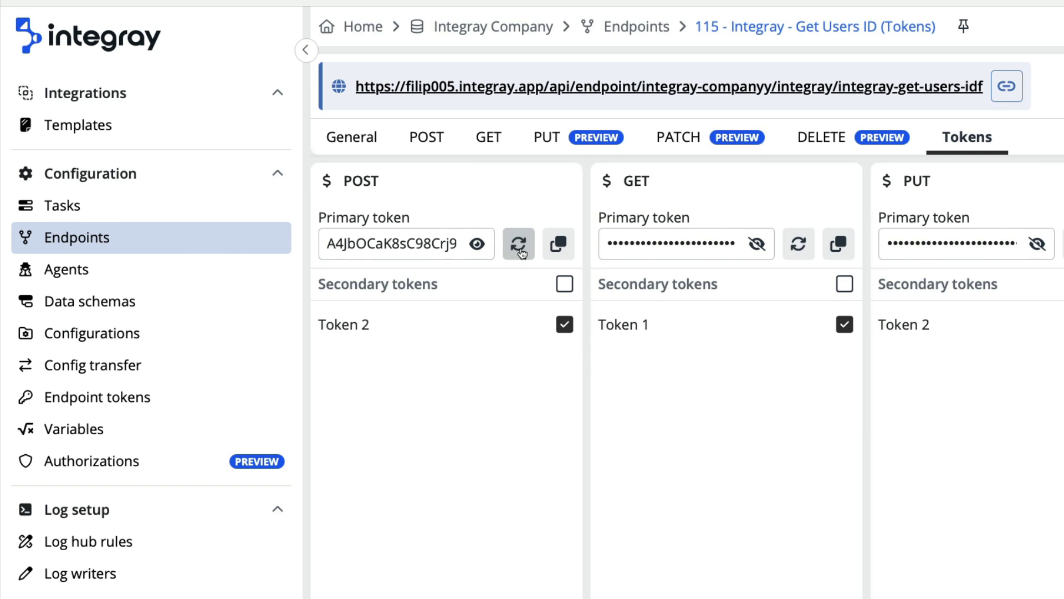
left_click(559, 244)
left_click(477, 245)
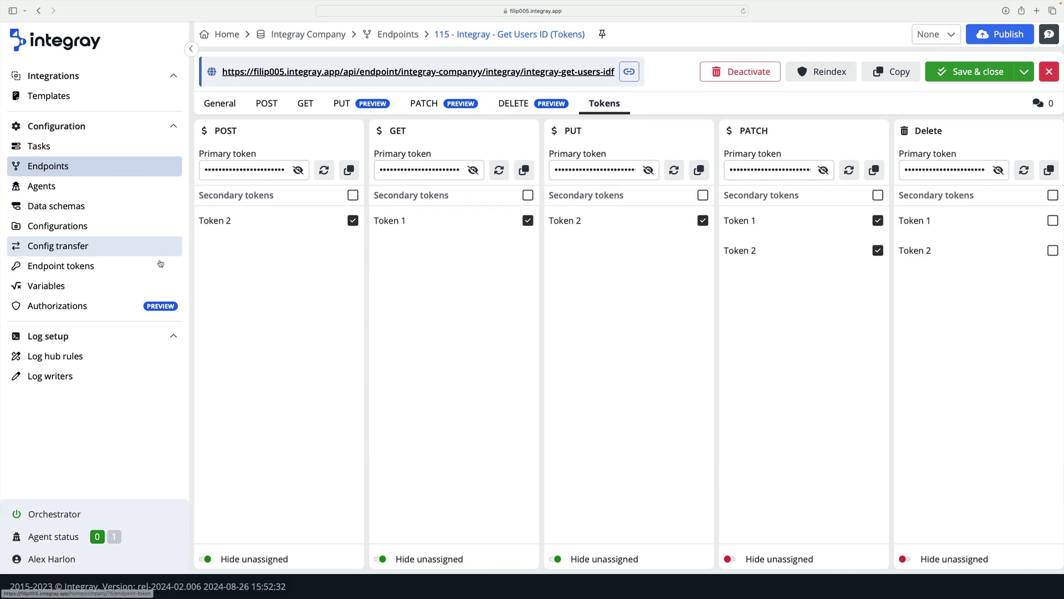
Review which endpoints and methods Token 1 is assigned to in the company's endpoint tokens, and save the assignments.
left_click(157, 266)
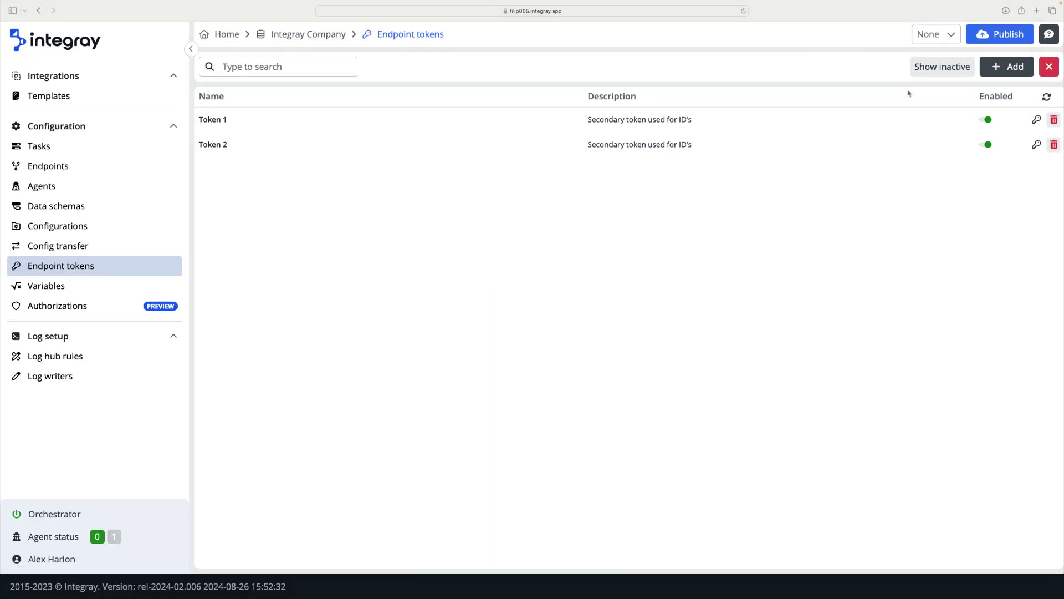
left_click(1036, 120)
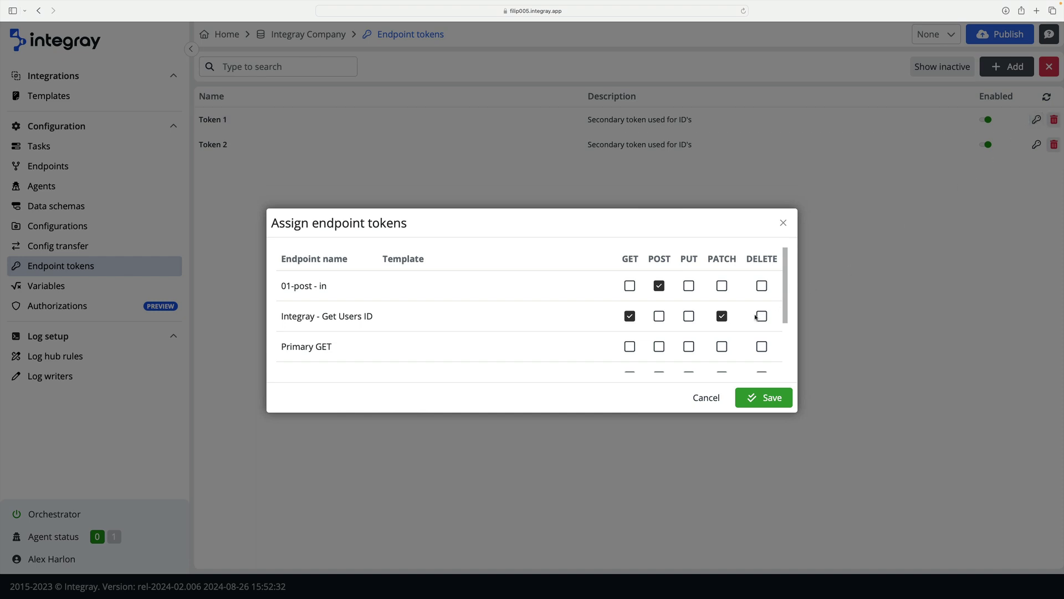
left_click(768, 397)
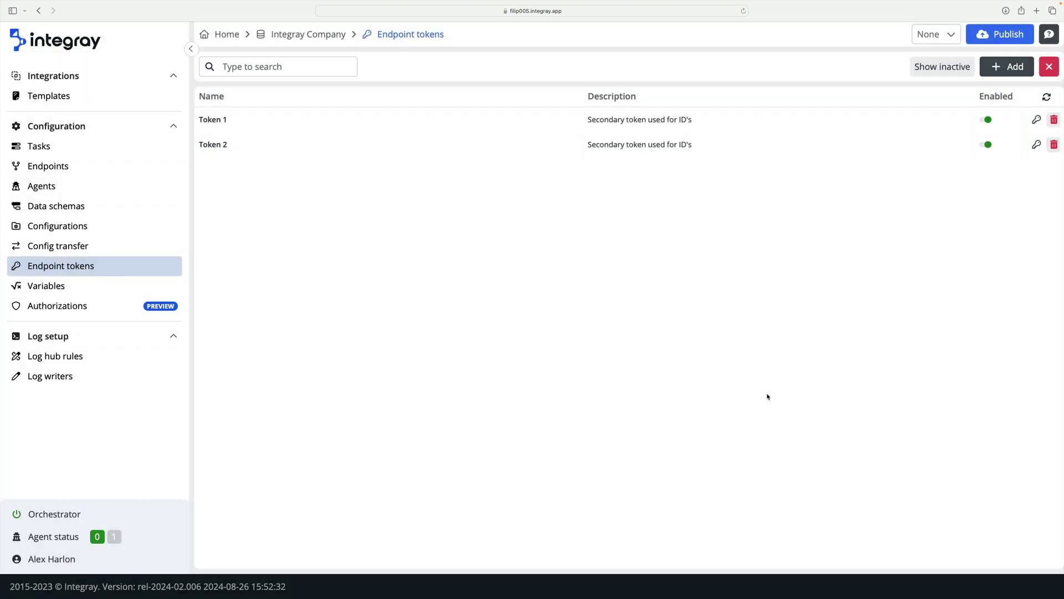
Add a company endpoint token named "Token 3" and generate its token value.
left_click(994, 66)
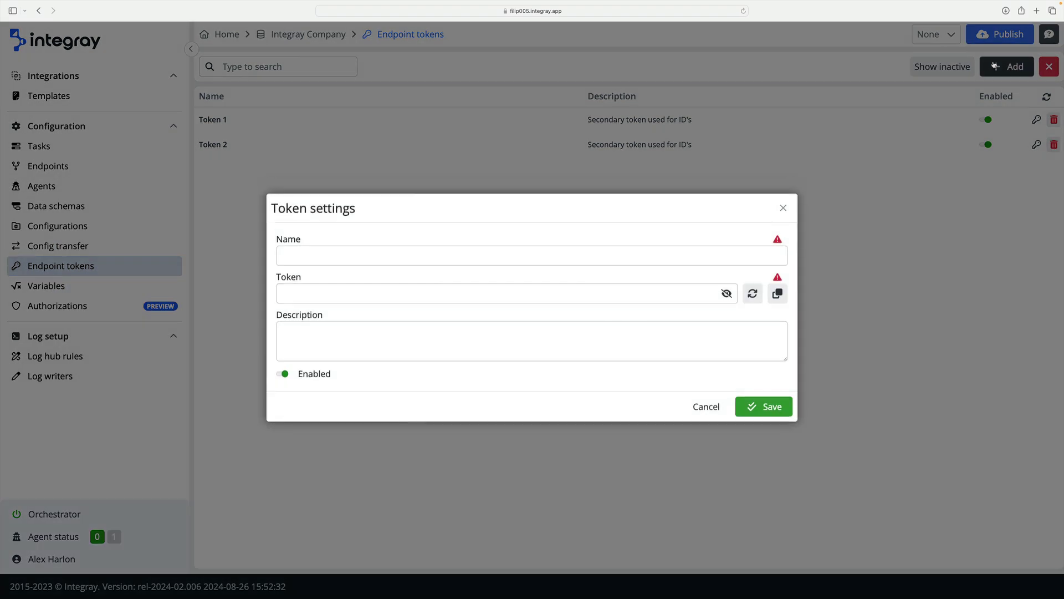
left_click(743, 259)
type("Tok")
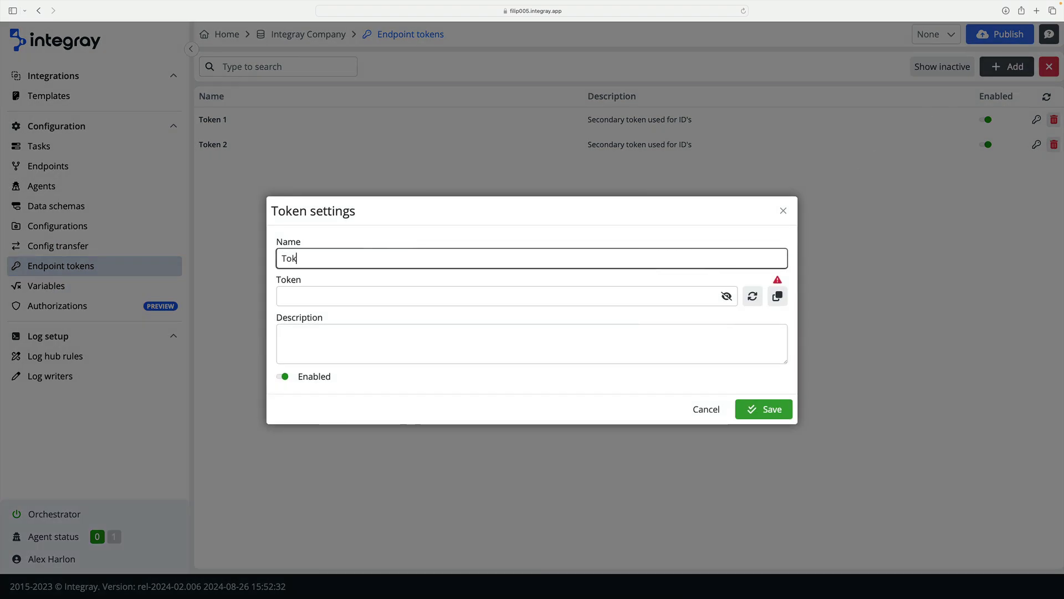
type("en 3")
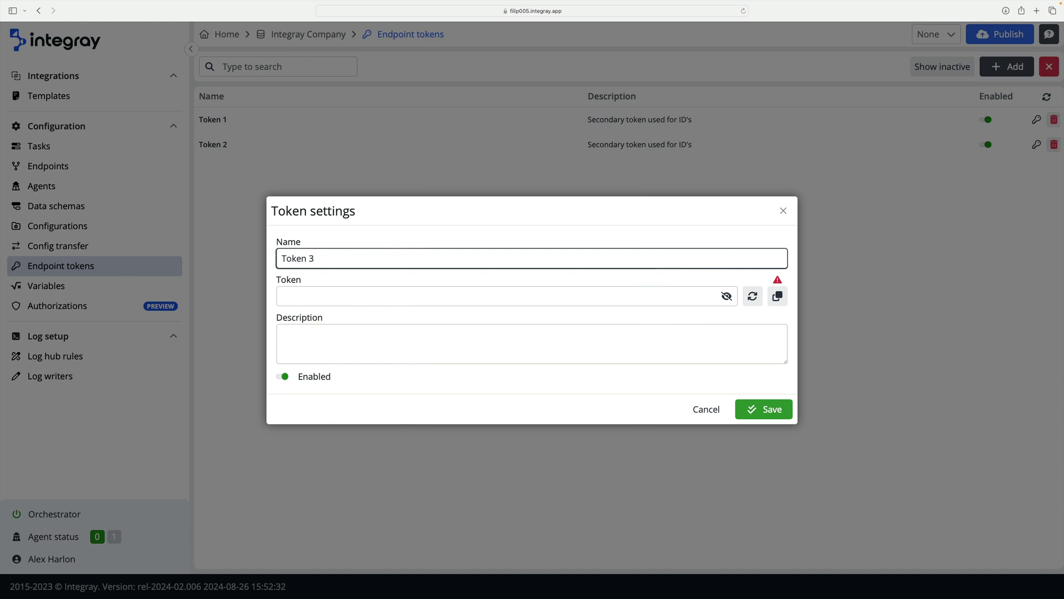
left_click(752, 298)
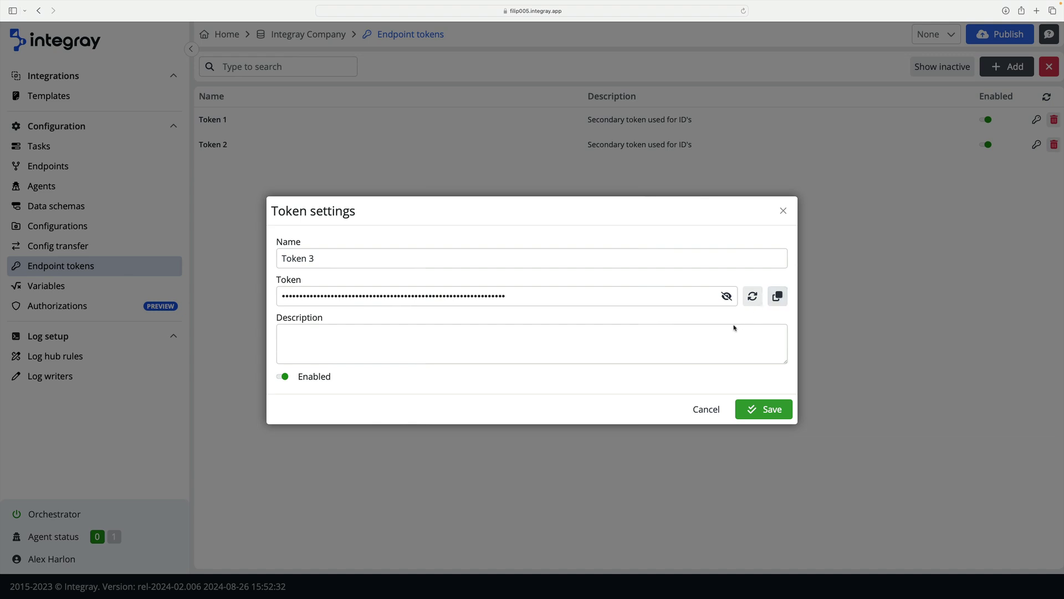
Describe the new token as "Token created for video purposes", toggle it off and back to enabled, and save it.
left_click(720, 336)
type("Token created for video purposes")
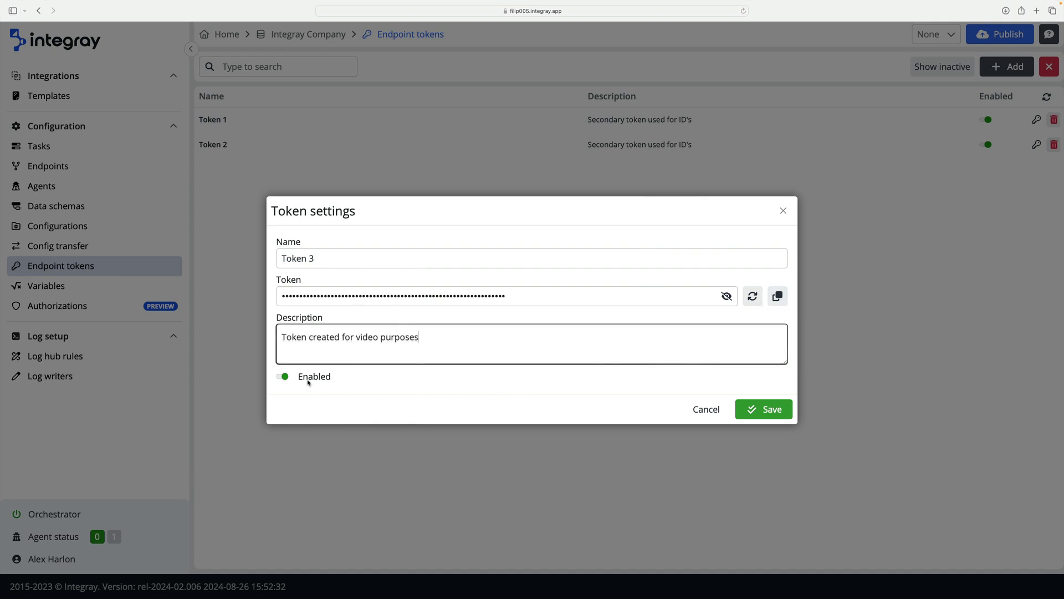
left_click(285, 377)
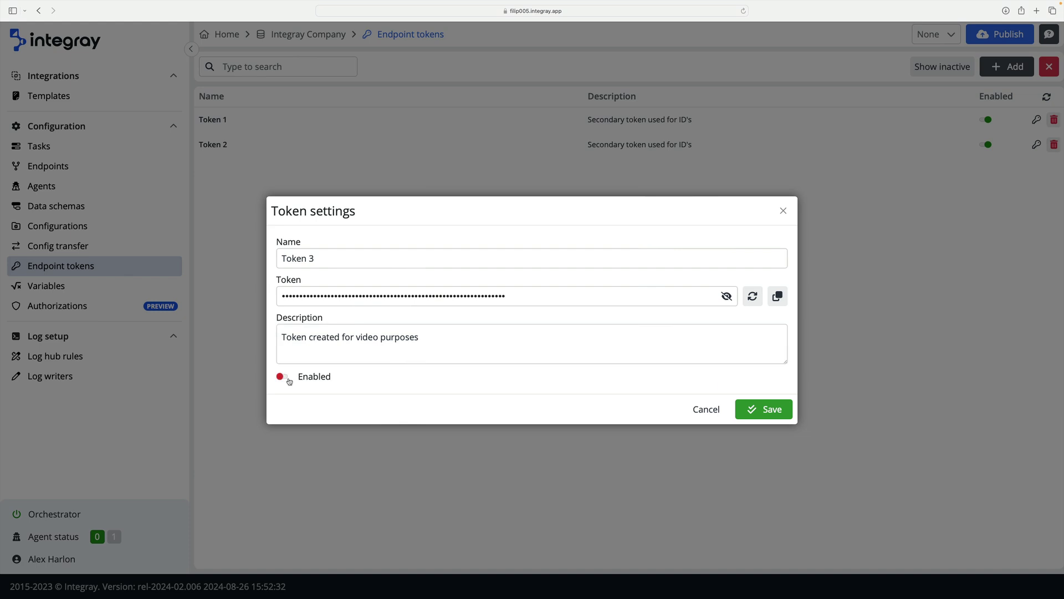
left_click(285, 377)
left_click(750, 410)
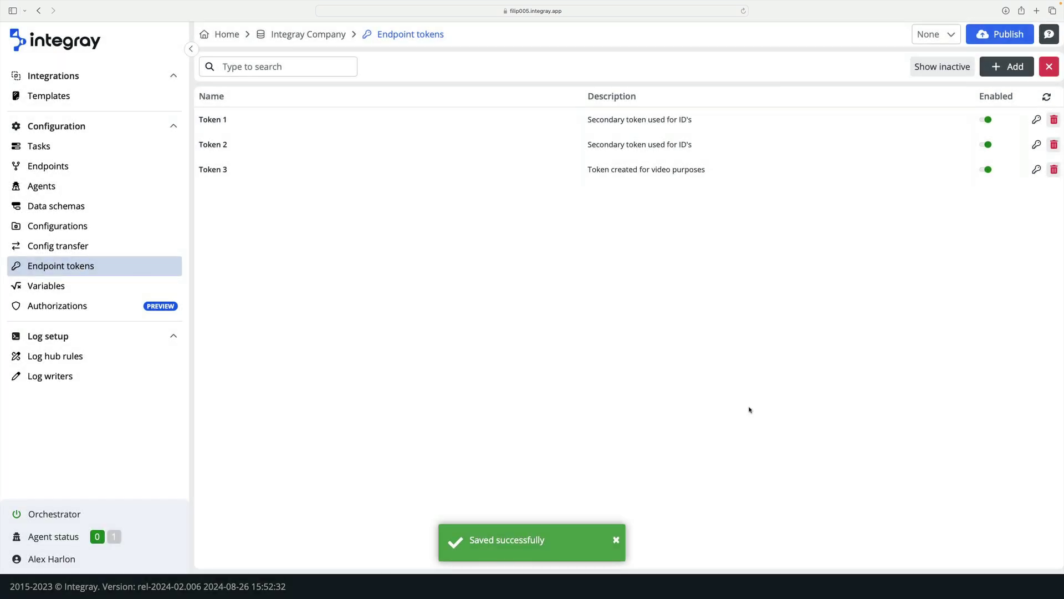